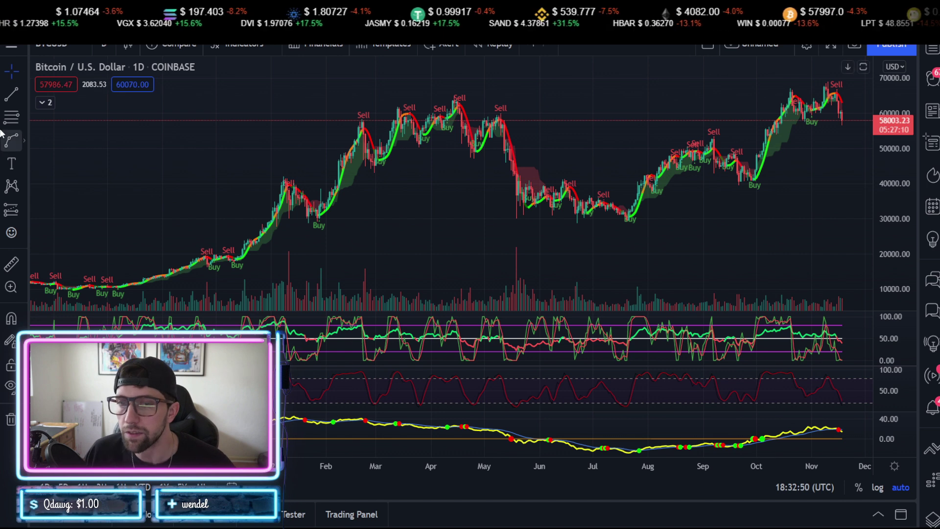
pyautogui.click(24, 117)
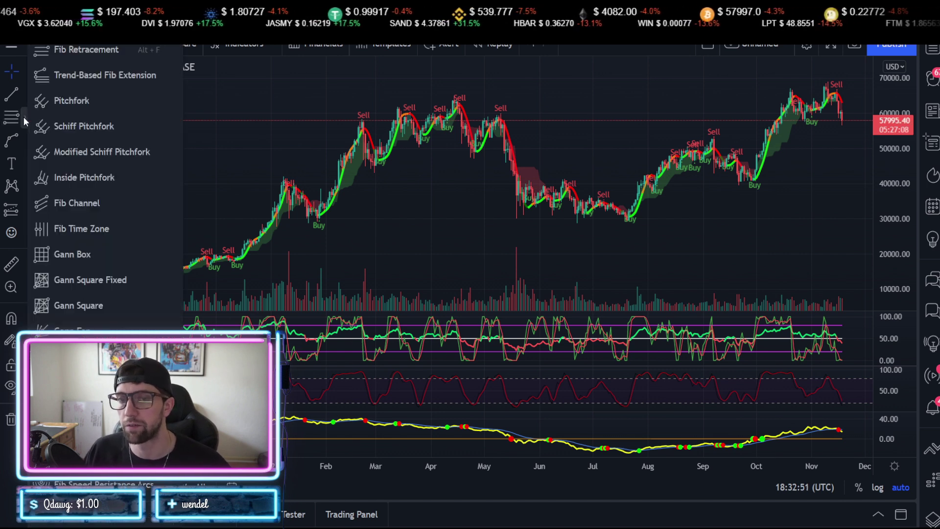
pyautogui.click(80, 52)
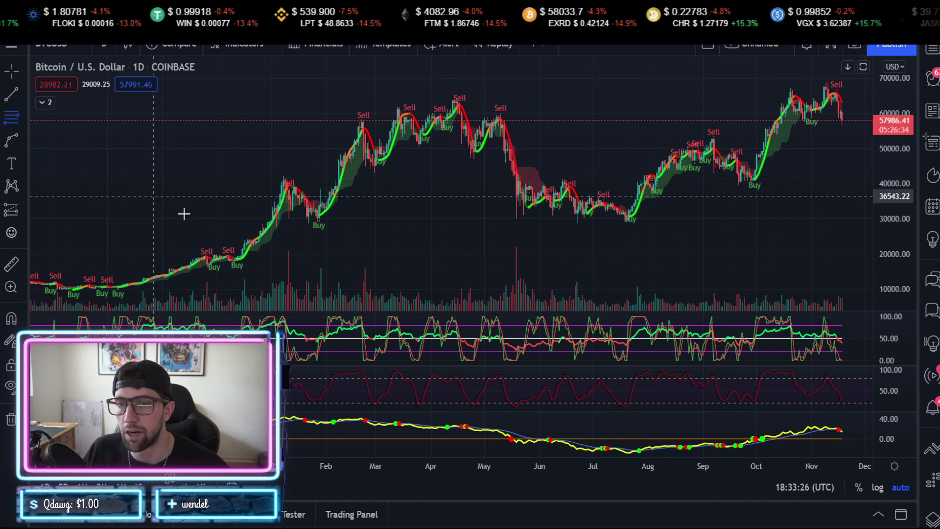
pyautogui.keyDown('shift'); pyautogui.click(240, 260); pyautogui.keyUp('shift')
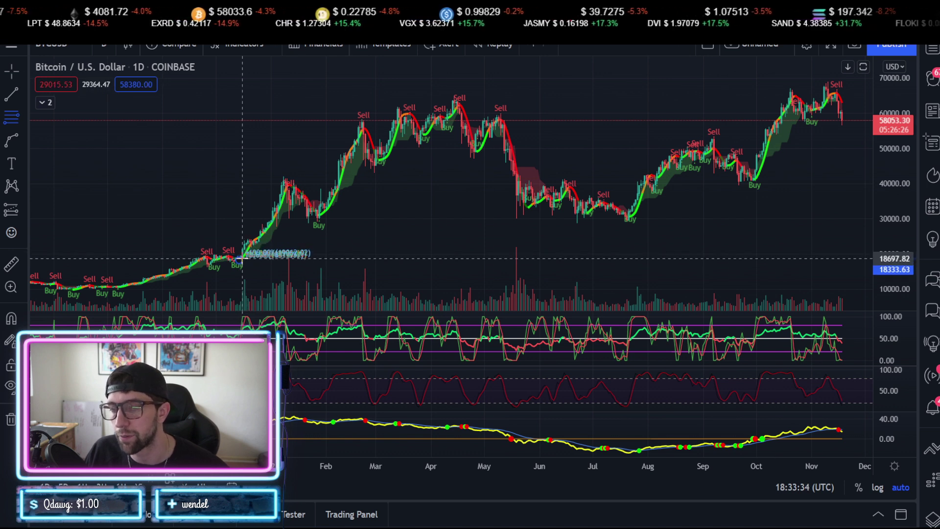
pyautogui.hotkey('alt', 'f')
pyautogui.click(239, 259)
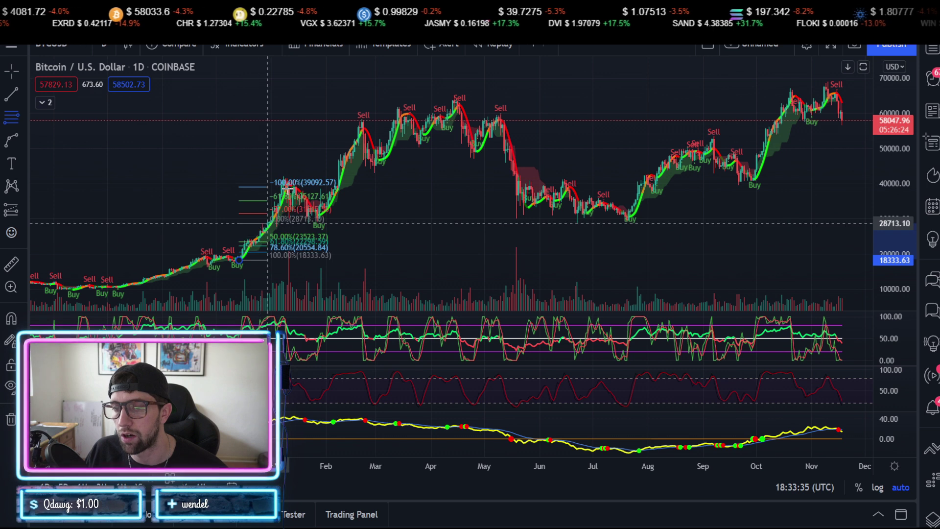
pyautogui.press('Escape')
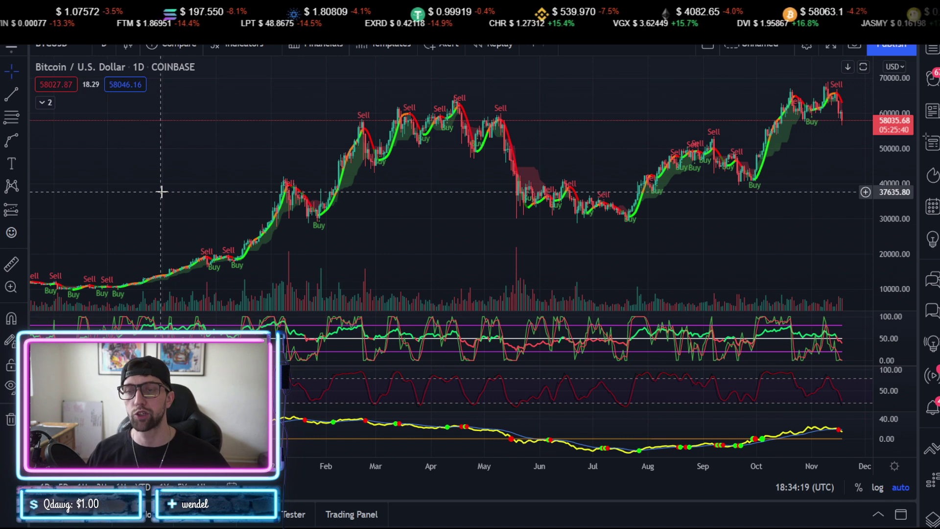
# Step: Draw a Fib Retracement from the December 2020 low at about 17,605 up to about 41,824, ending on 24 Feb '21
pyautogui.click(8, 118)
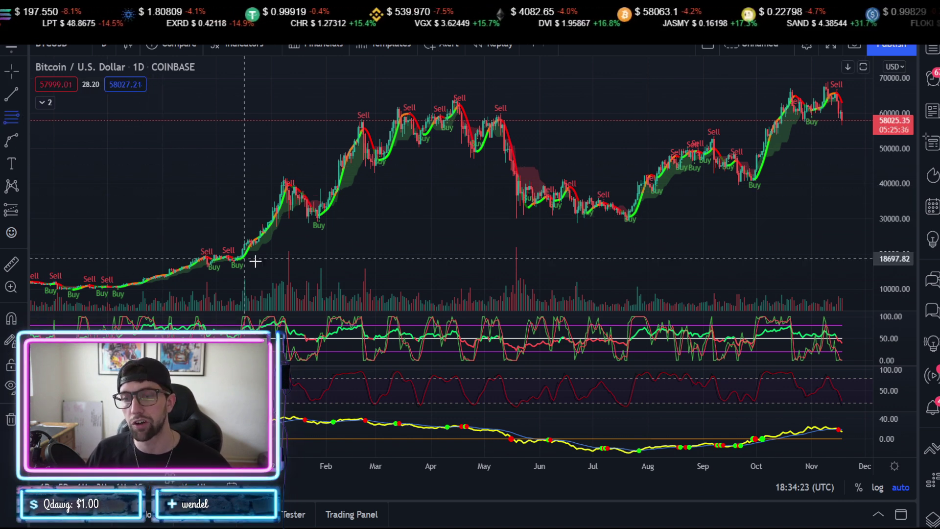
pyautogui.click(237, 263)
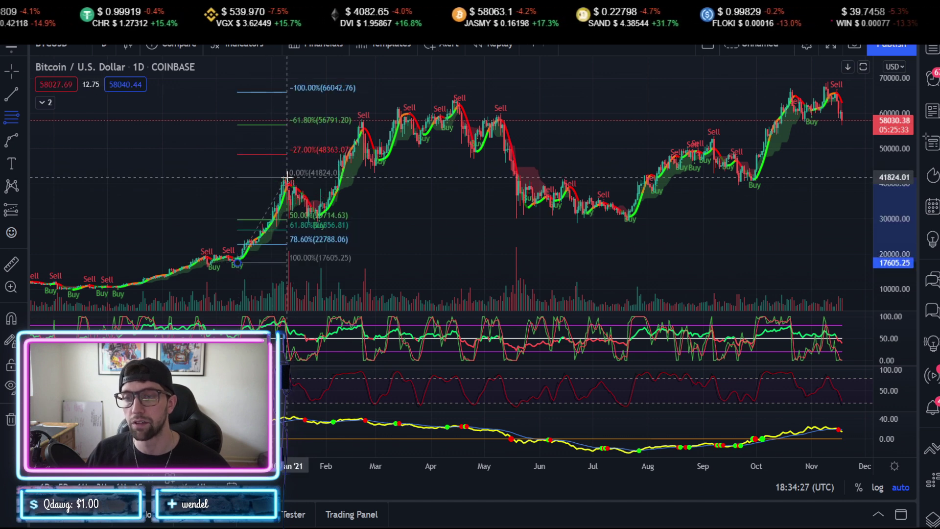
pyautogui.click(367, 178)
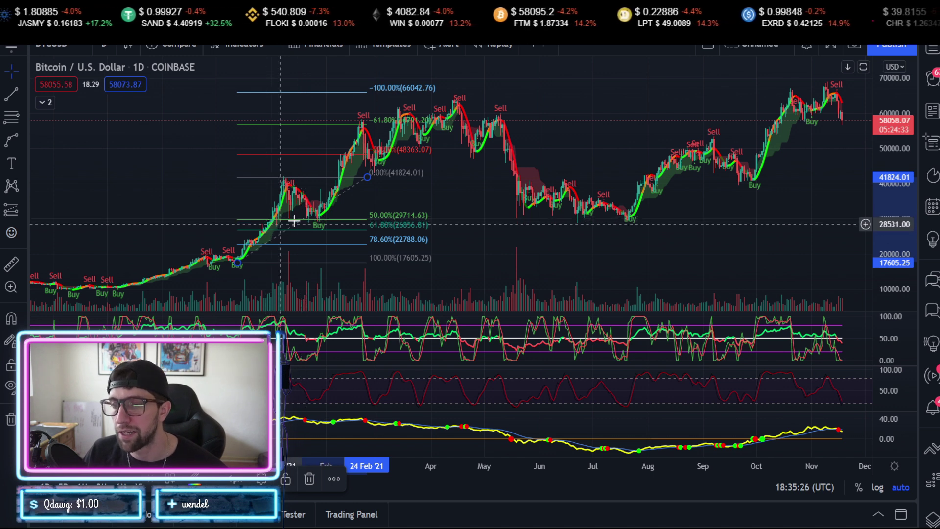
# Step: Draw two descending trend lines along the January 2021 pullback, from about 41,824 to 30,716 and from about 36,179 to 29,441
pyautogui.click(12, 93)
pyautogui.click(285, 177)
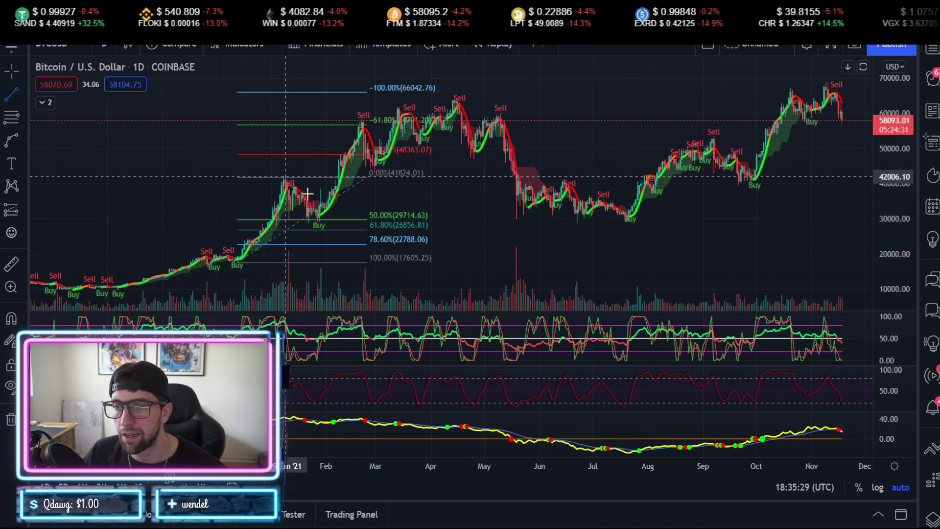
pyautogui.click(331, 215)
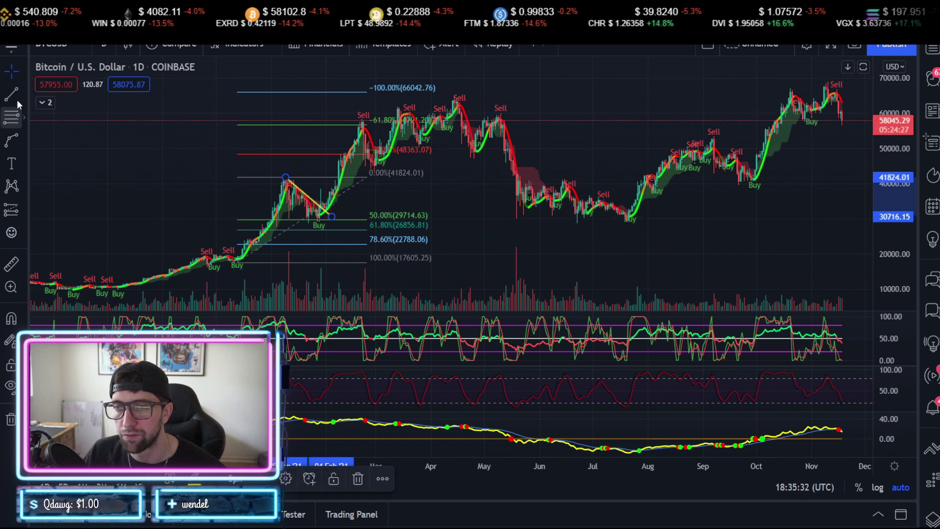
pyautogui.click(282, 196)
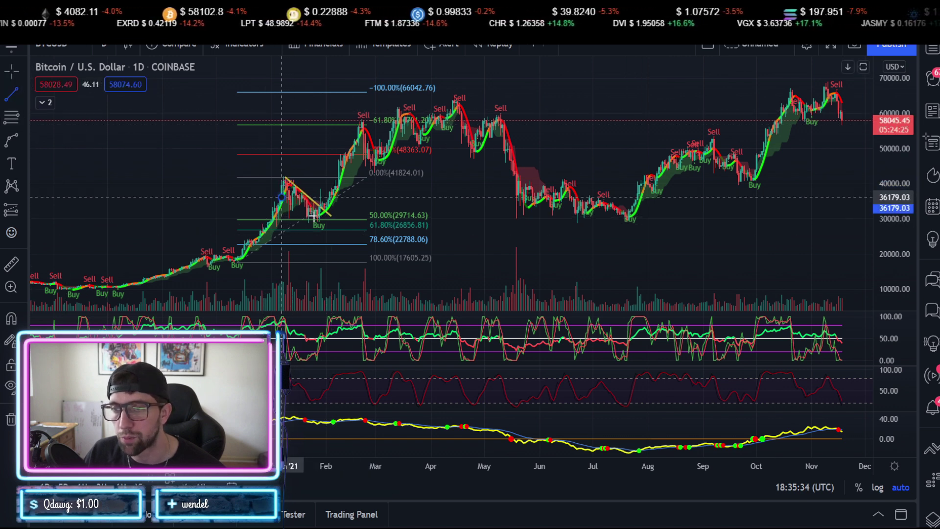
pyautogui.click(316, 220)
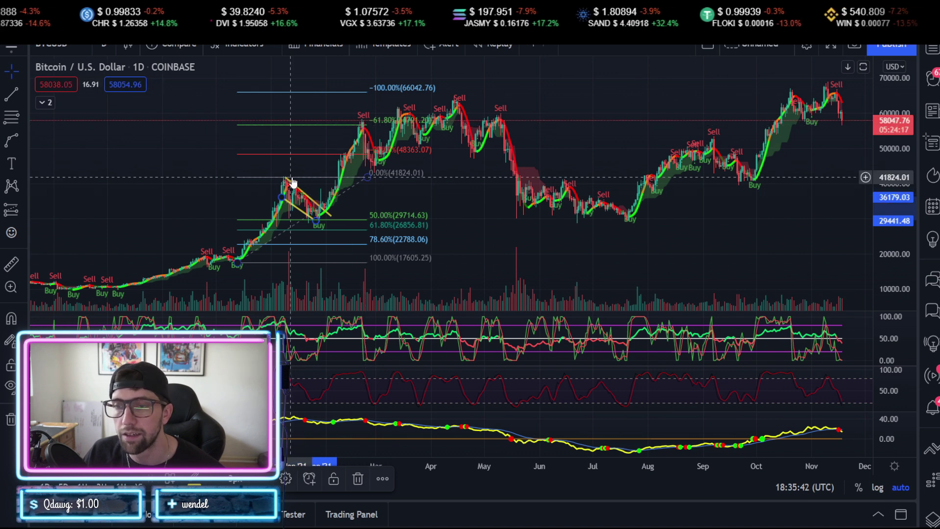
# Step: Move the Fib Retracement to start at about 29,806 in January 2021 and raise its end on 28 Mar '21 to about 58,941
pyautogui.moveTo(304, 196)
pyautogui.mouseDown()
pyautogui.moveTo(321, 148)
pyautogui.moveTo(329, 142)
pyautogui.moveTo(317, 155)
pyautogui.moveTo(349, 136)
pyautogui.mouseUp()
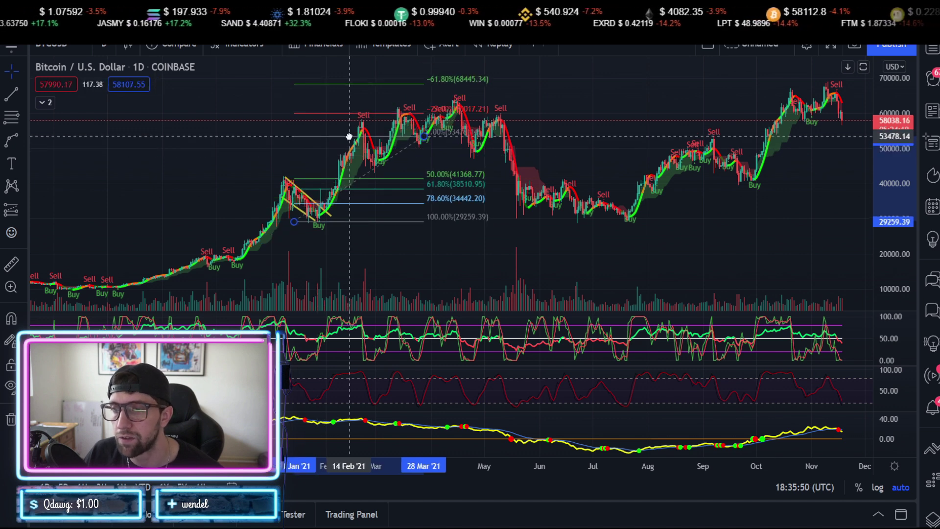
pyautogui.moveTo(349, 137); pyautogui.dragTo(351, 133)
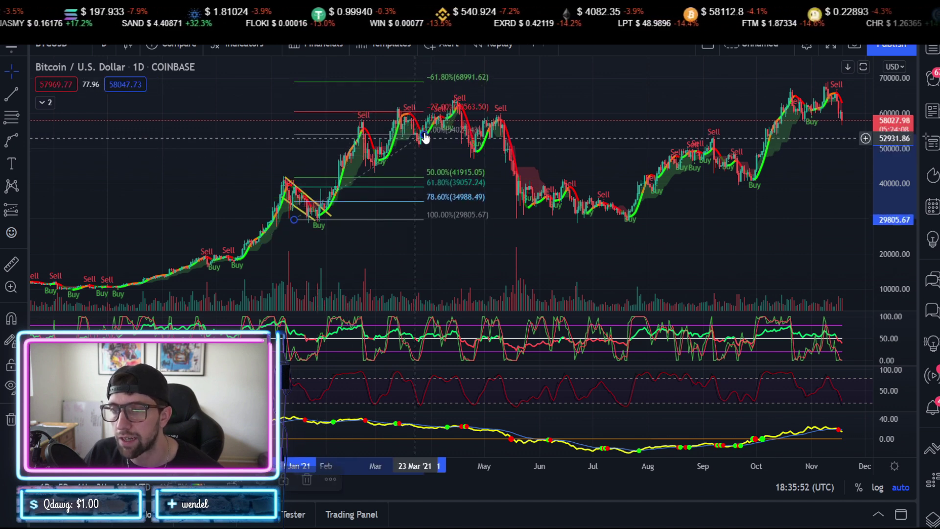
pyautogui.moveTo(425, 136); pyautogui.dragTo(423, 117)
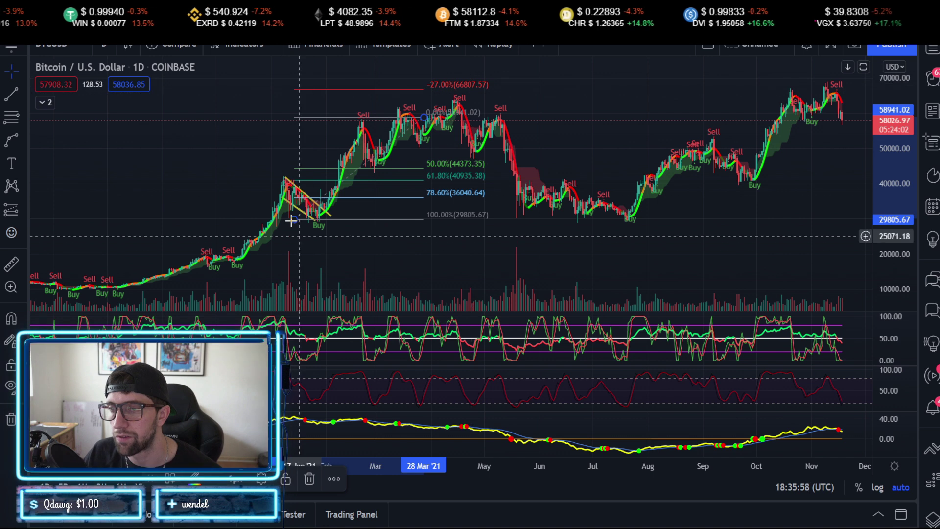
# Step: Stretch the Fib Retracement from December 2020 at about 19,973 to 24 Sep '21 at about 65,679
pyautogui.moveTo(241, 265); pyautogui.dragTo(228, 266)
pyautogui.moveTo(424, 117); pyautogui.dragTo(477, 115)
pyautogui.moveTo(694, 128); pyautogui.dragTo(744, 120)
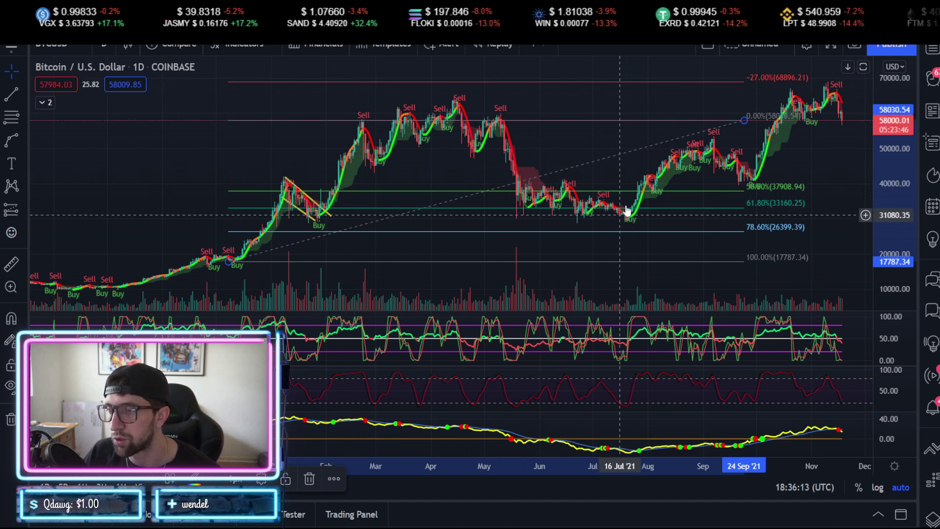
pyautogui.moveTo(743, 120); pyautogui.dragTo(744, 92)
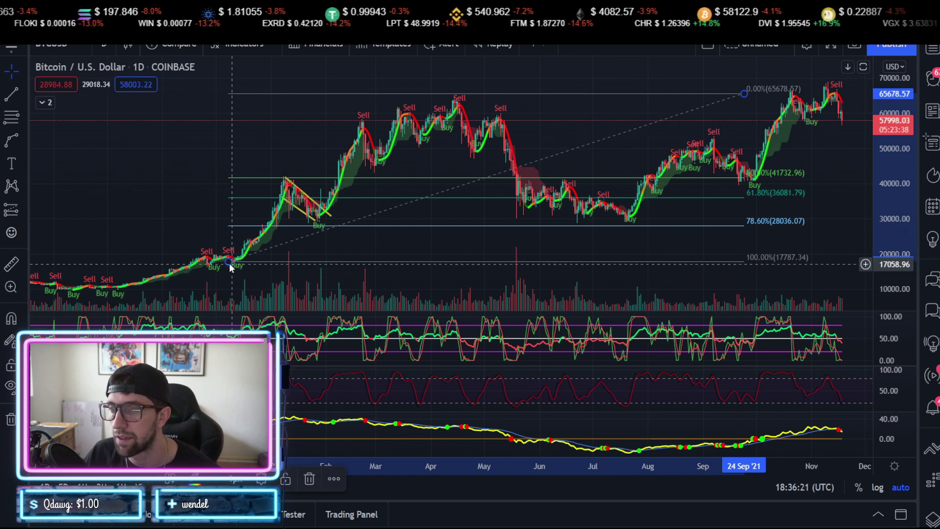
pyautogui.moveTo(229, 260); pyautogui.dragTo(230, 257)
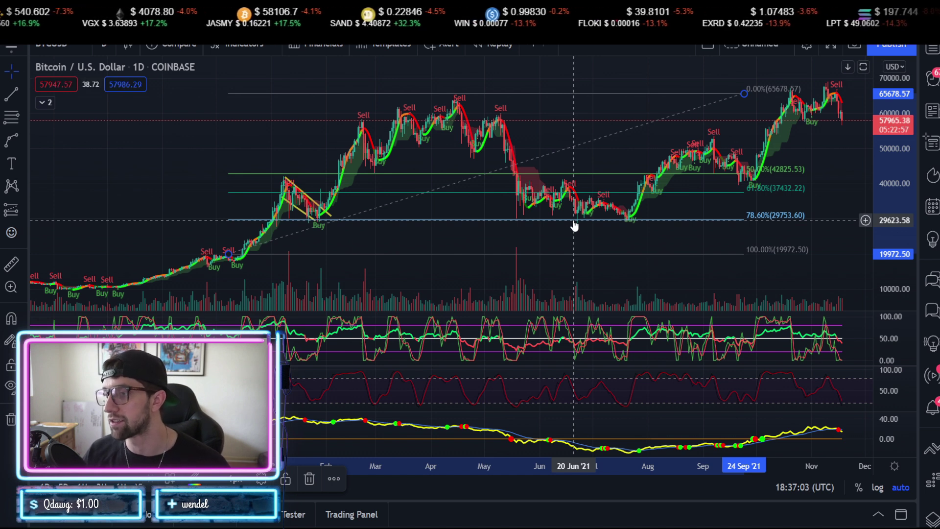
# Step: Delete the Fib Retracement and remove the remaining trend line drawings from the chart
pyautogui.press('Delete')
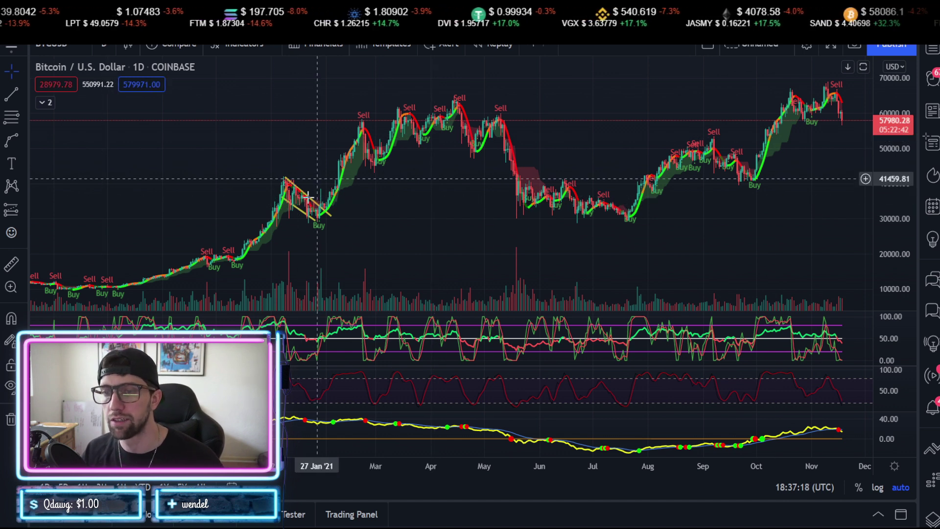
pyautogui.rightClick(308, 147)
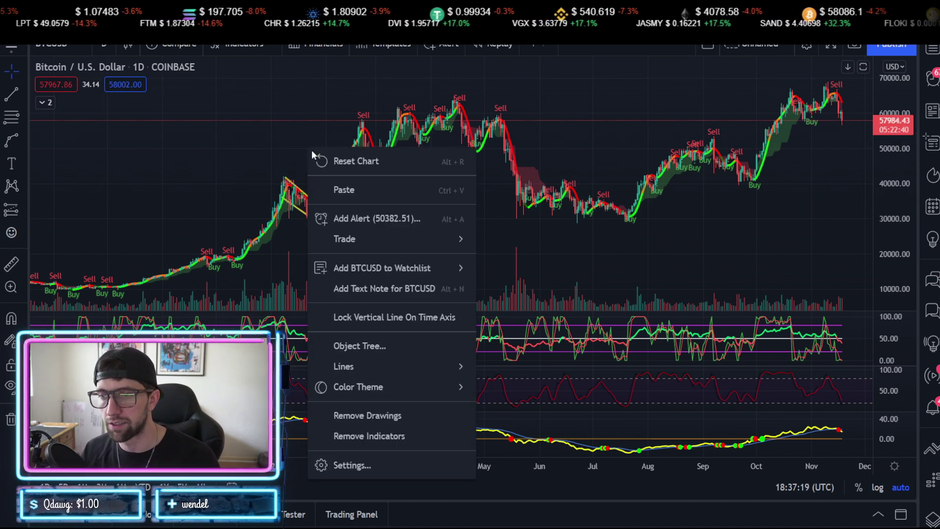
pyautogui.click(366, 416)
# Step: Draw two rising wedge trend lines, from 20 Feb '21 (about 57,484) to 27 Apr '21 (65,314) and 01 Mar '21 (44,555) to 08 May '21 (62,219)
pyautogui.hotkey('alt', 't')
pyautogui.click(361, 122)
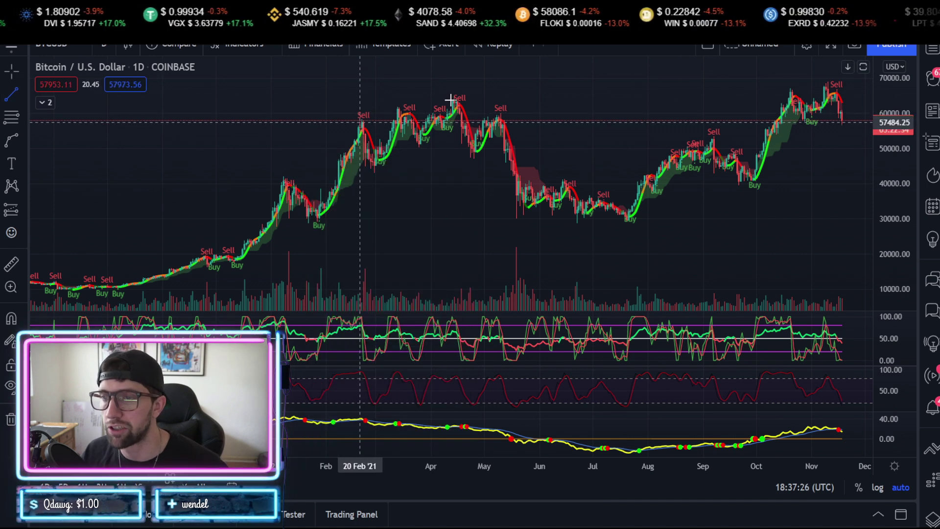
pyautogui.click(477, 95)
pyautogui.click(12, 94)
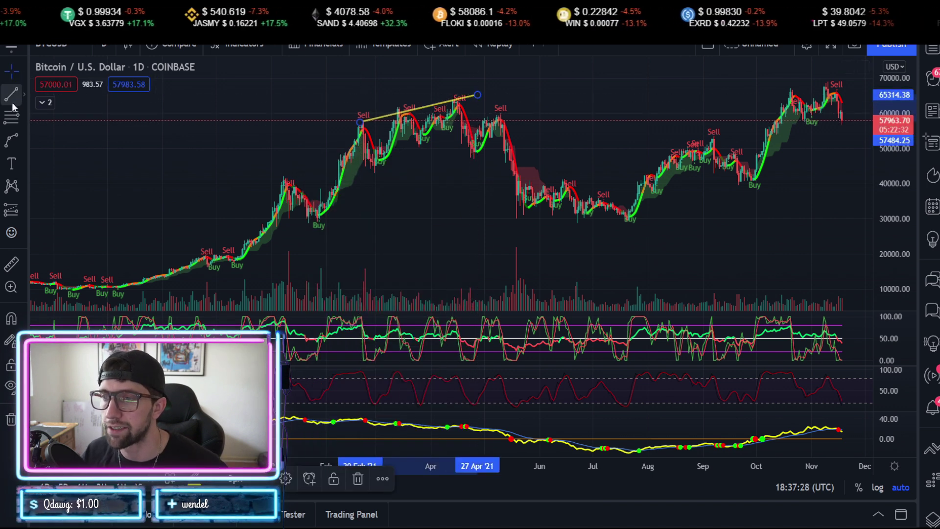
pyautogui.click(376, 168)
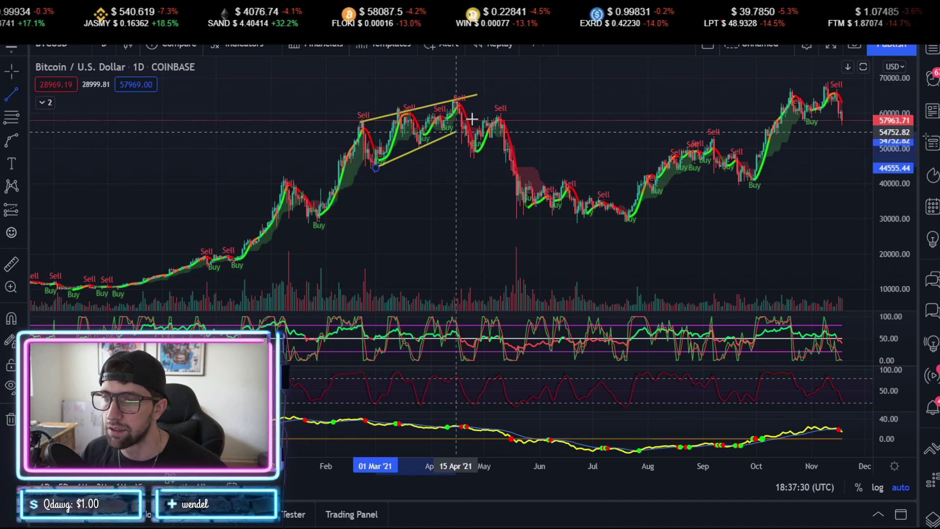
pyautogui.click(497, 106)
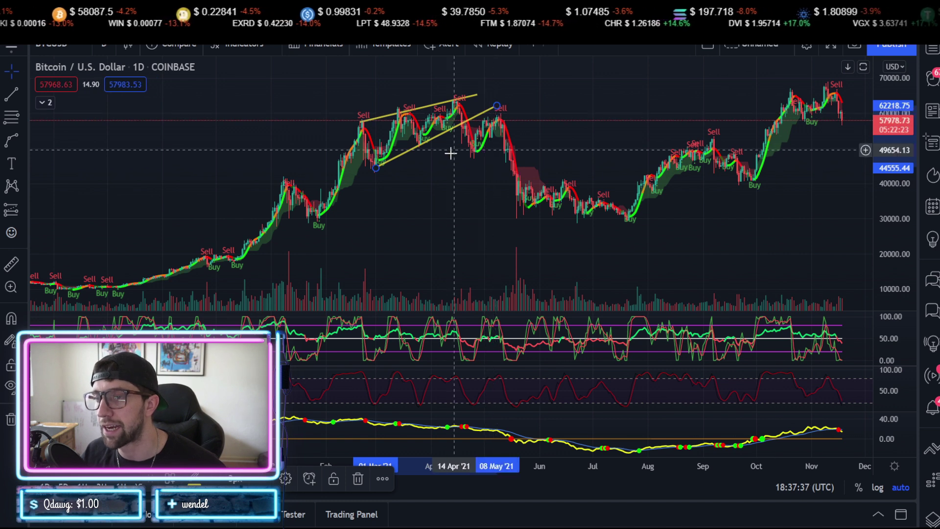
pyautogui.click(470, 126)
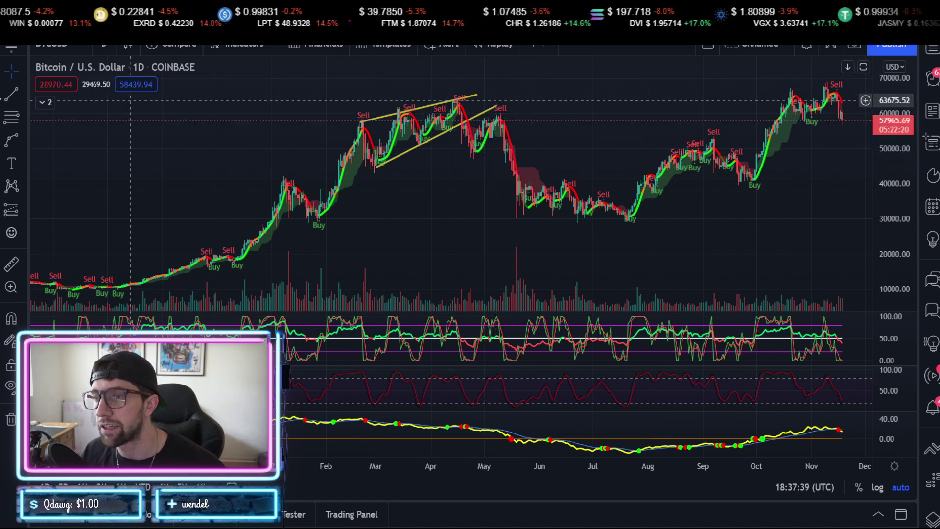
# Step: Draw a Fib Retracement from the 16 Apr '21 high at about 64,222 down to about 48,926, extended to 03 Oct '21
pyautogui.click(8, 124)
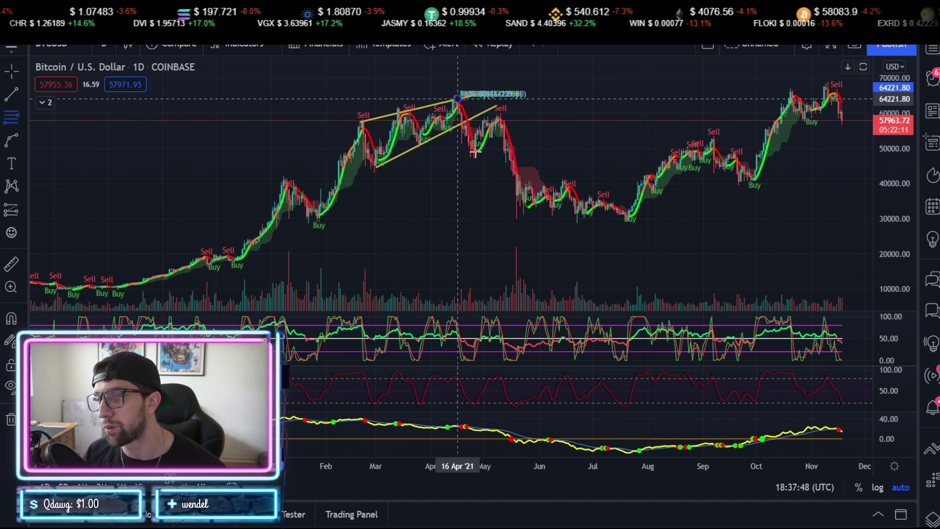
pyautogui.click(483, 156)
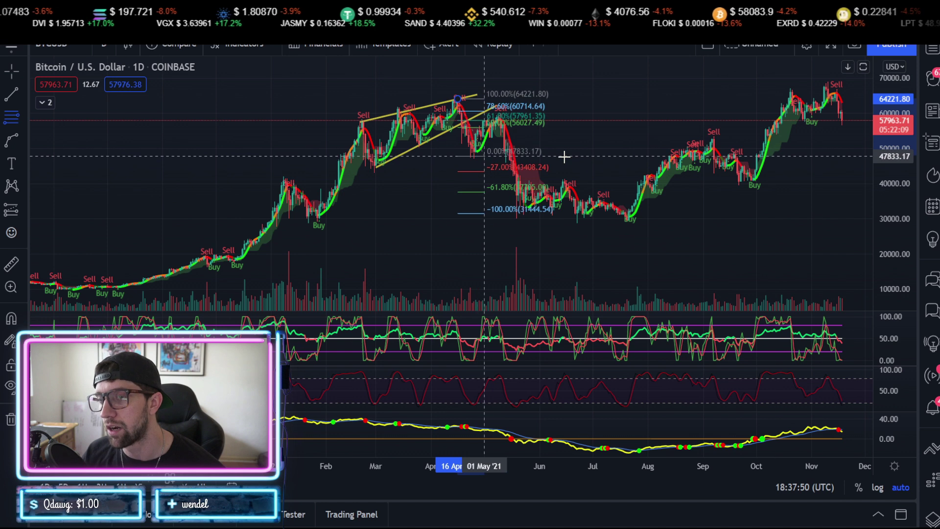
pyautogui.click(563, 156)
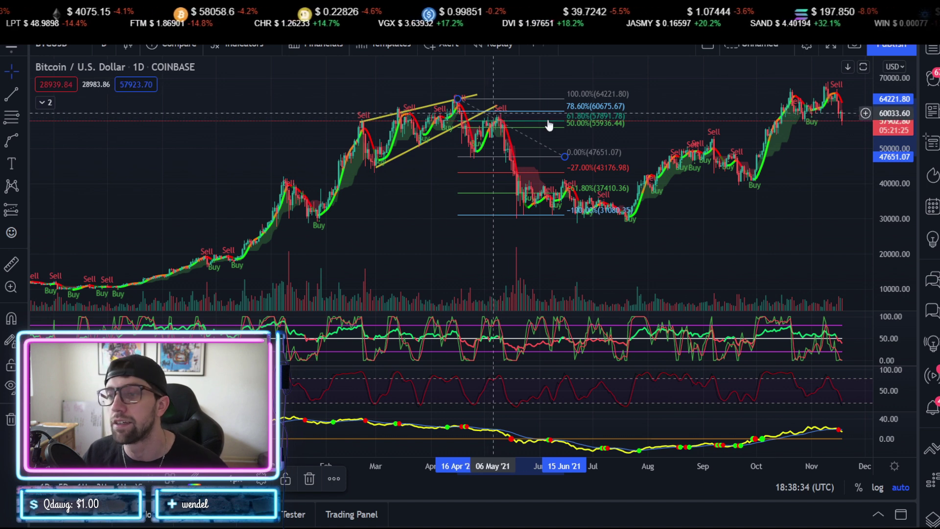
pyautogui.moveTo(649, 165); pyautogui.dragTo(759, 153)
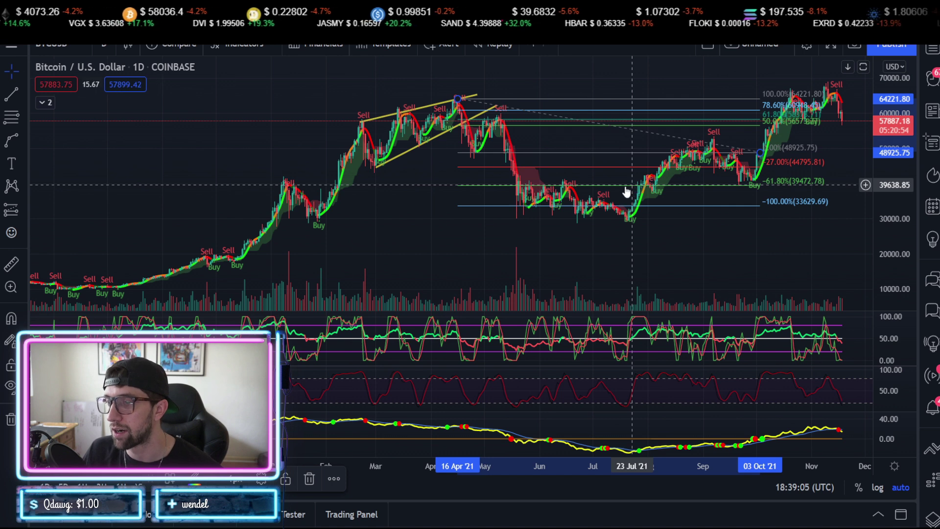
# Step: Delete the downward Fib Retracement and remove the wedge trend lines from the chart
pyautogui.press('Delete')
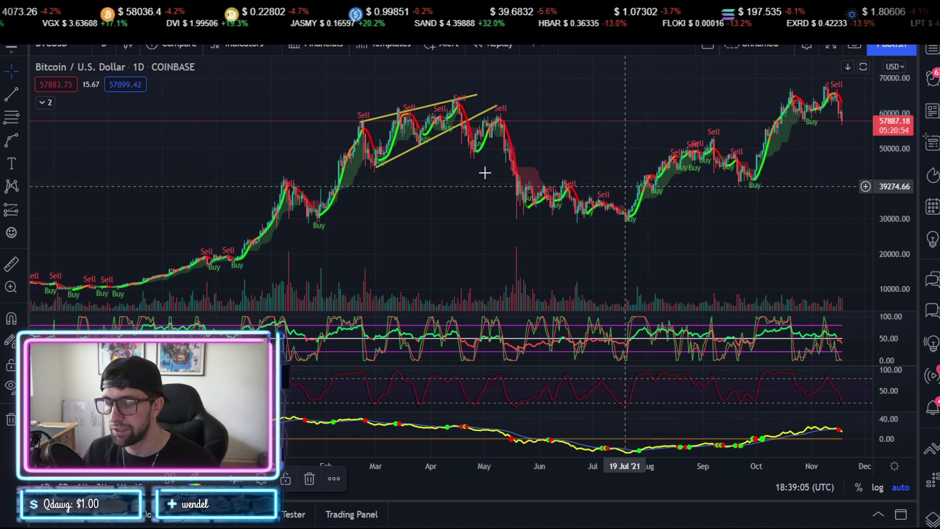
pyautogui.rightClick(428, 294)
pyautogui.click(464, 453)
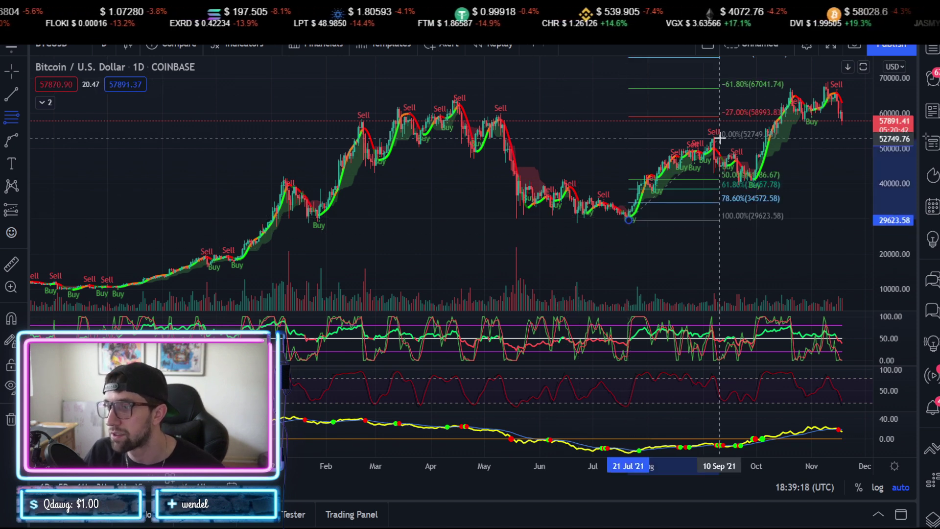
# Step: Draw a Fib Retracement from the 21 Jul '21 low and reposition it to run from 28 Aug '21 at about 41,169 to about 68,427
pyautogui.click(801, 138)
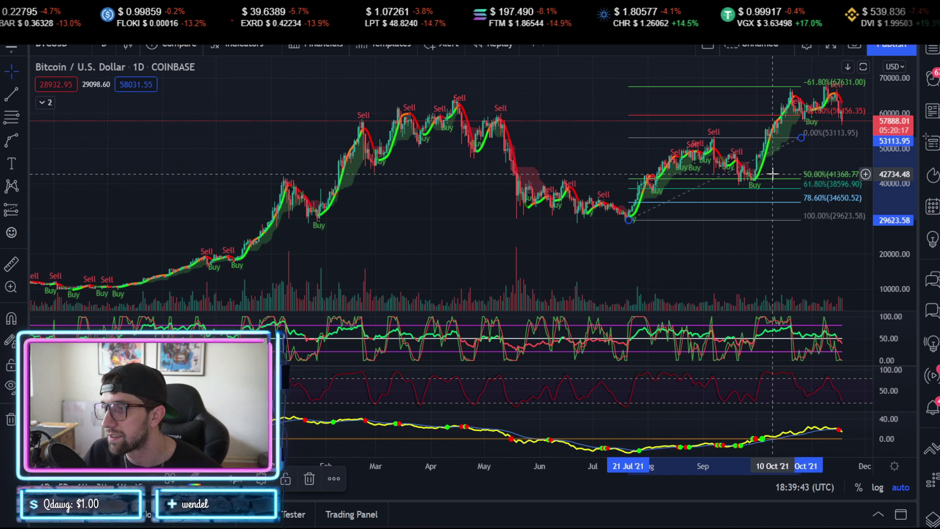
pyautogui.scroll(3, 774, 147)
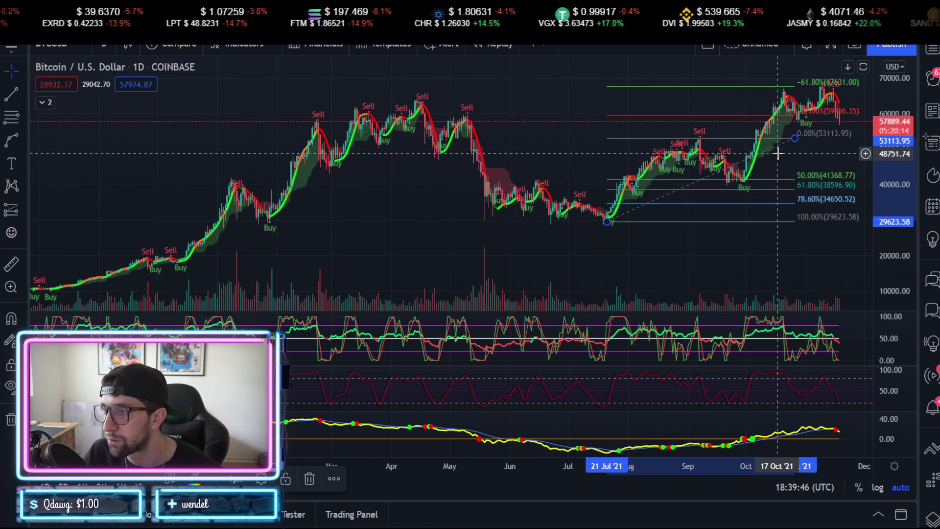
pyautogui.moveTo(790, 115)
pyautogui.mouseDown()
pyautogui.moveTo(818, 98)
pyautogui.moveTo(867, 93)
pyautogui.mouseUp()
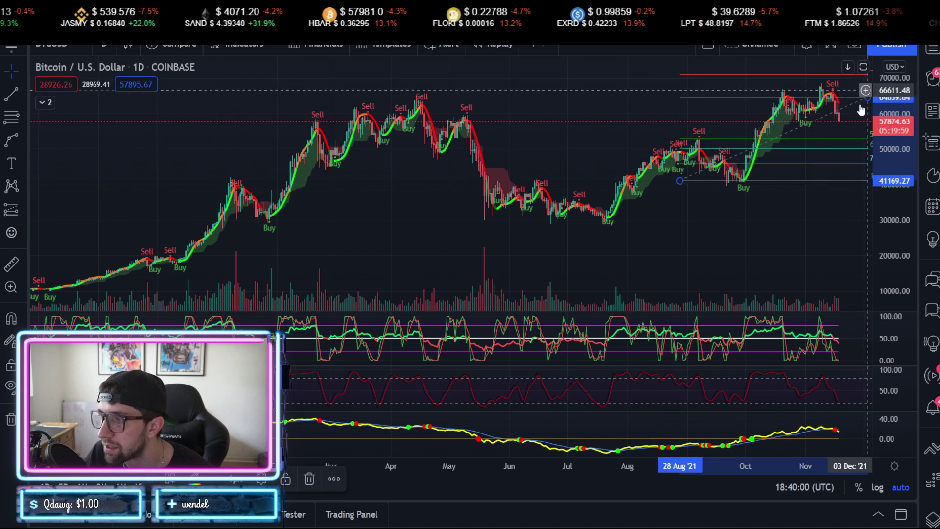
pyautogui.moveTo(799, 263); pyautogui.dragTo(744, 263)
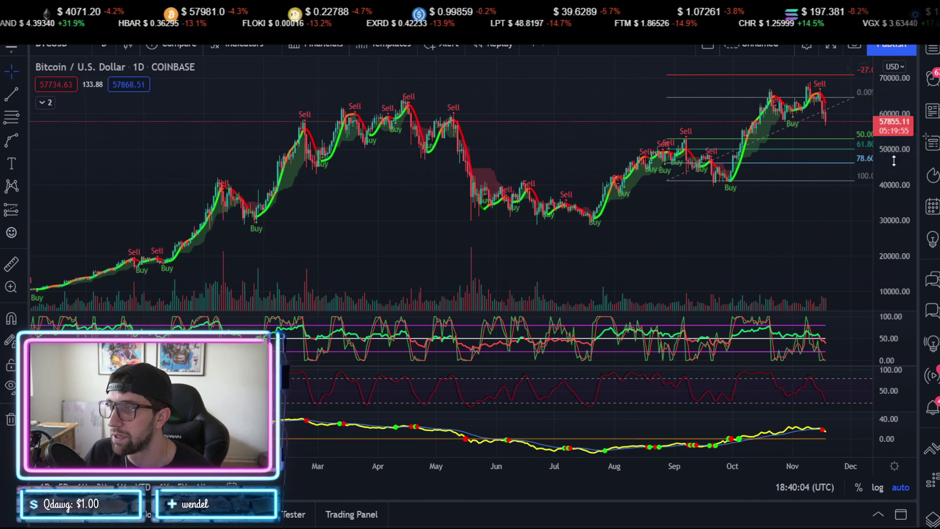
pyautogui.moveTo(893, 161); pyautogui.dragTo(809, 201)
pyautogui.moveTo(715, 225); pyautogui.dragTo(699, 239)
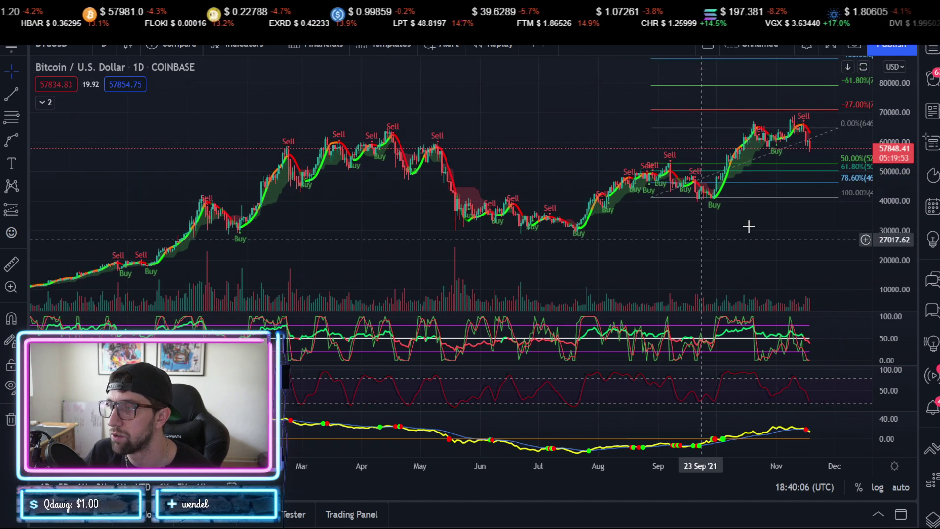
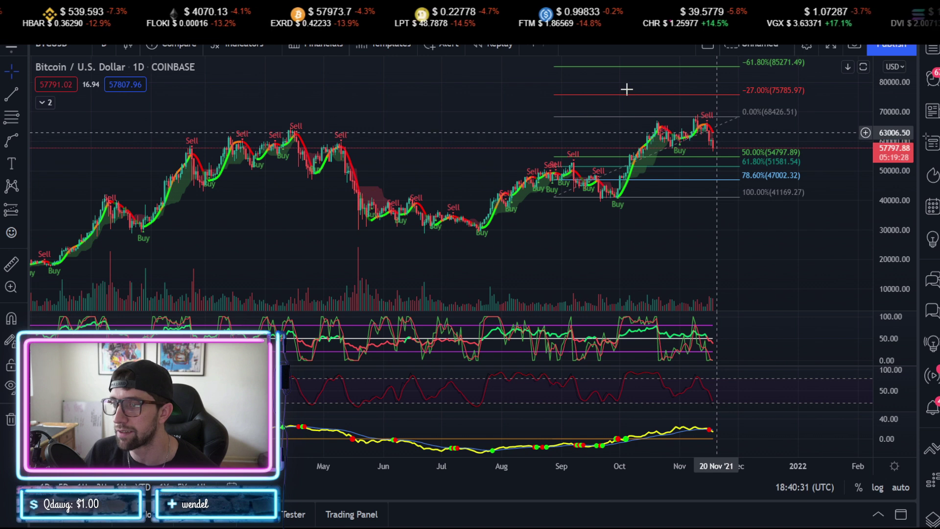
# Step: Draw a rising trend line from 27 Oct '21 at about 58,670 to 01 Dec '21 at about 65,608
pyautogui.hotkey('alt', 't')
pyautogui.click(670, 146)
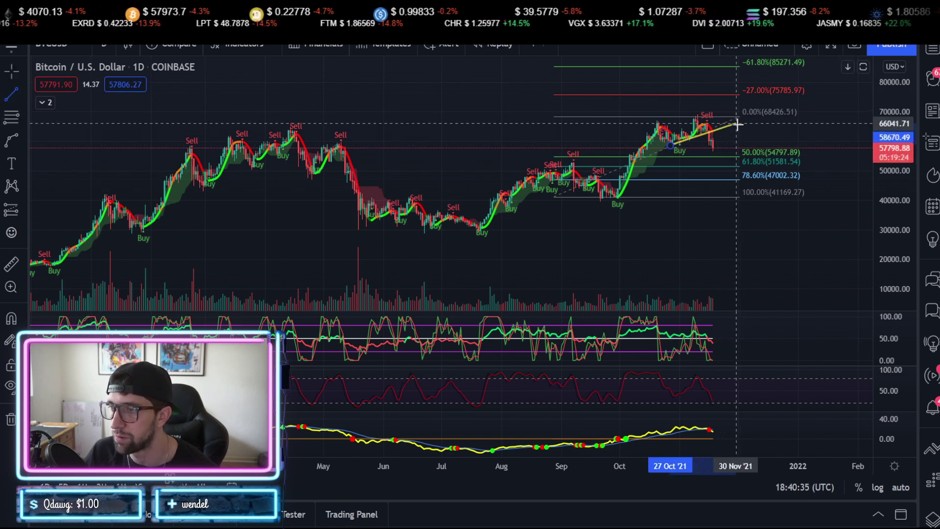
pyautogui.click(738, 125)
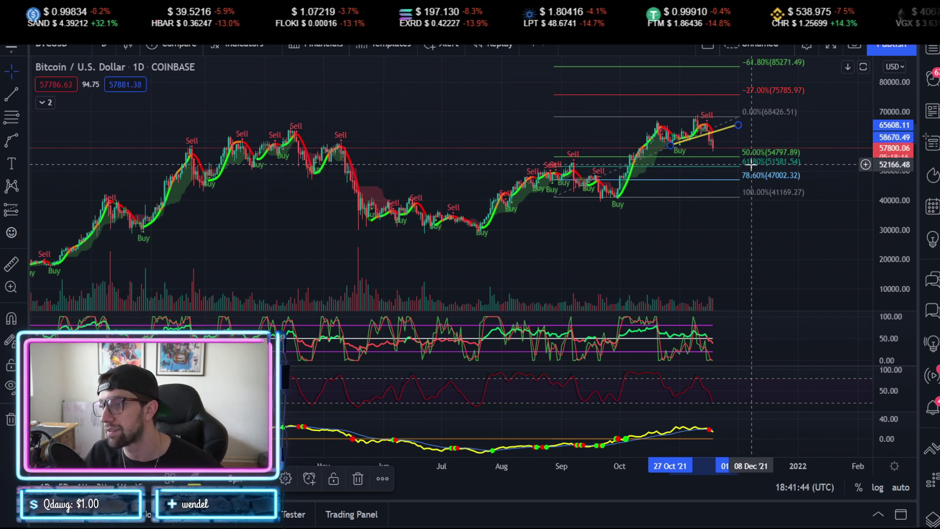
pyautogui.moveTo(893, 125); pyautogui.dragTo(894, 162)
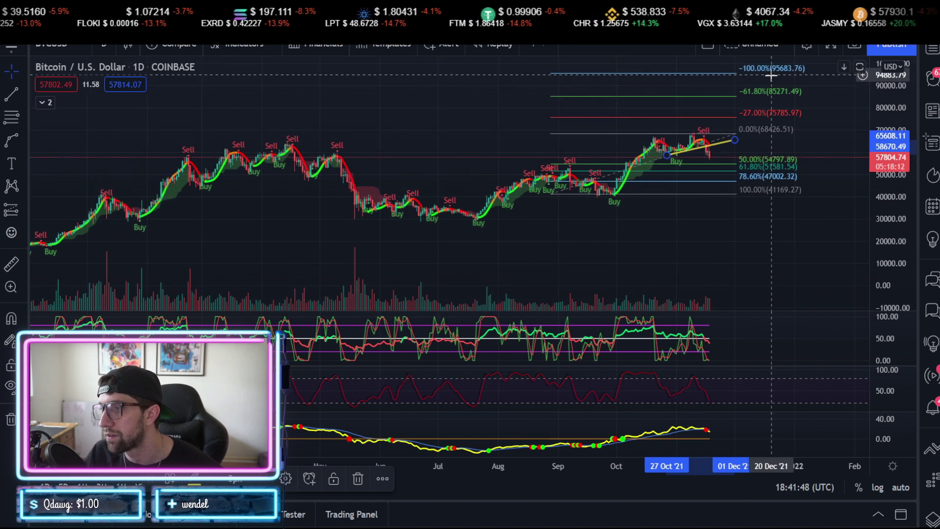